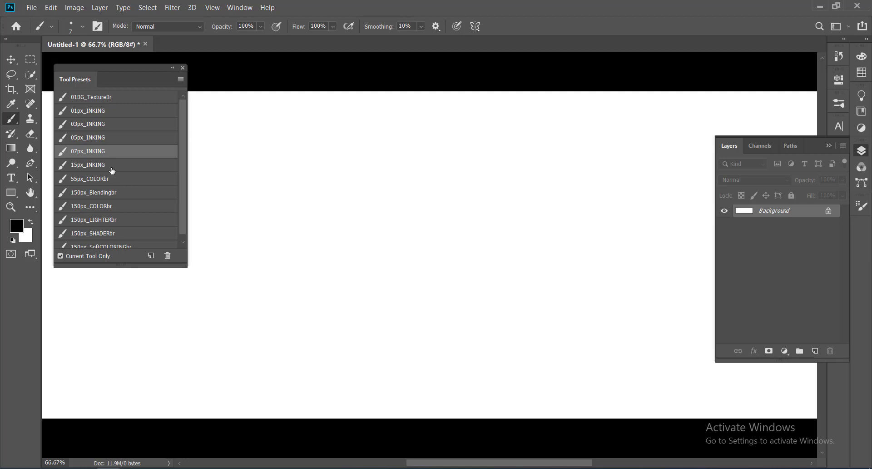
Step: Pick the 15px_INKING brush preset and try a stroke on the background, undoing it
left_click(94, 165)
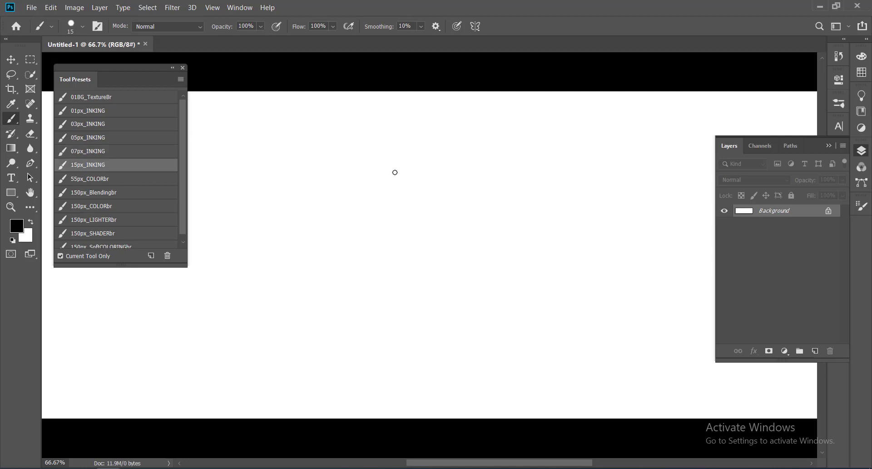
left_click_drag(283, 215, 424, 248)
left_click_drag(483, 297, 591, 177)
key("ctrl+z")
Step: Add a new layer and draw two freehand brush strokes on it
left_click(815, 351)
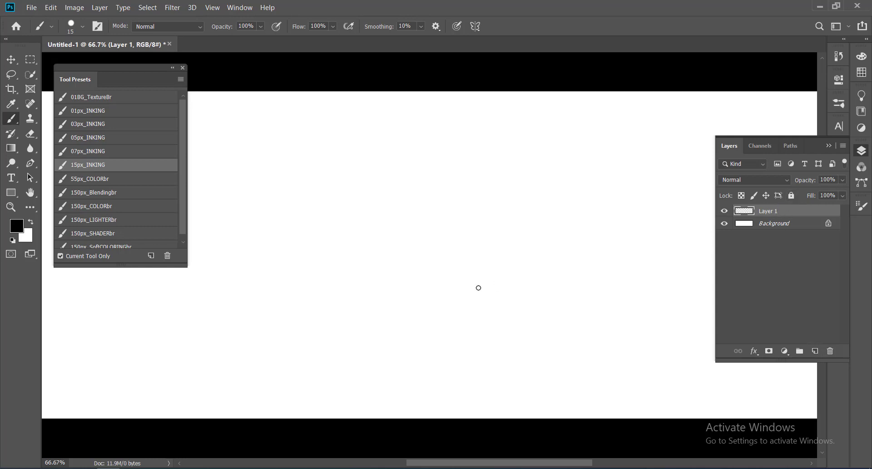
mouse_move(373, 218)
left_mouse_down()
mouse_move(330, 249)
mouse_move(563, 268)
mouse_move(525, 159)
left_mouse_up()
mouse_move(324, 215)
left_mouse_down()
mouse_move(289, 257)
mouse_move(250, 351)
mouse_move(312, 352)
left_mouse_up()
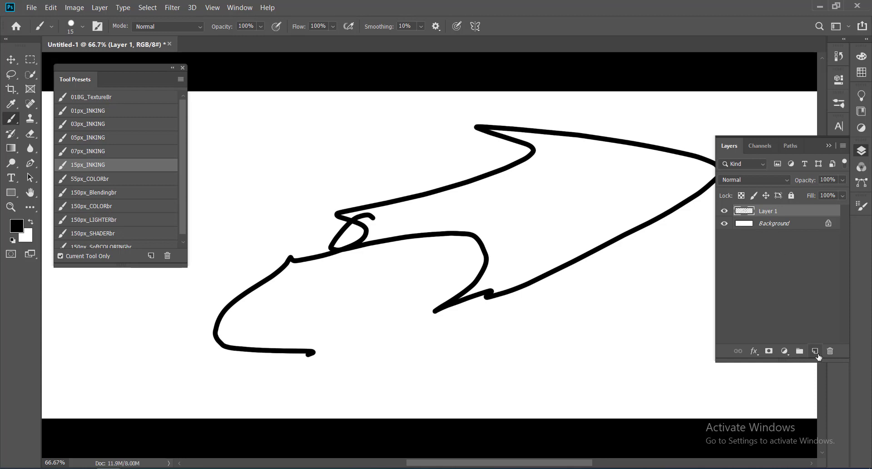
Step: Add a second layer, scribble strokes on it, toggle its visibility, and delete that layer
left_click(815, 351)
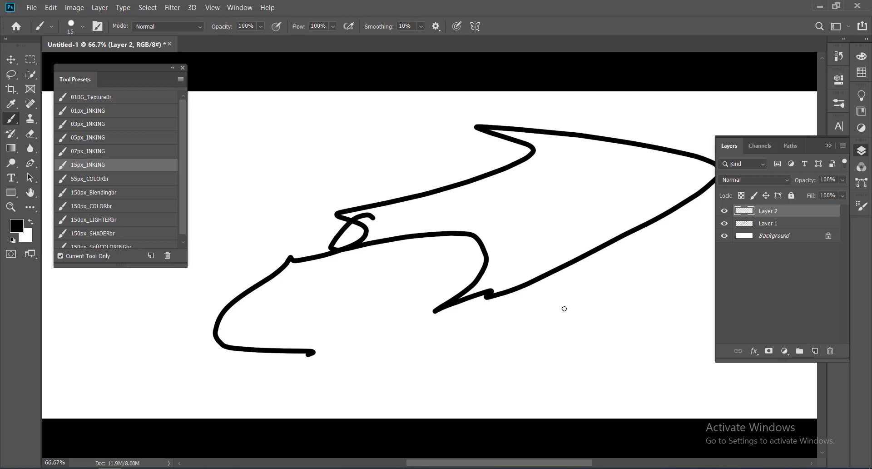
mouse_move(578, 341)
left_mouse_down()
mouse_move(402, 192)
mouse_move(400, 221)
mouse_move(460, 270)
left_mouse_up()
mouse_move(509, 297)
left_mouse_down()
mouse_move(439, 227)
mouse_move(464, 213)
mouse_move(301, 311)
left_mouse_up()
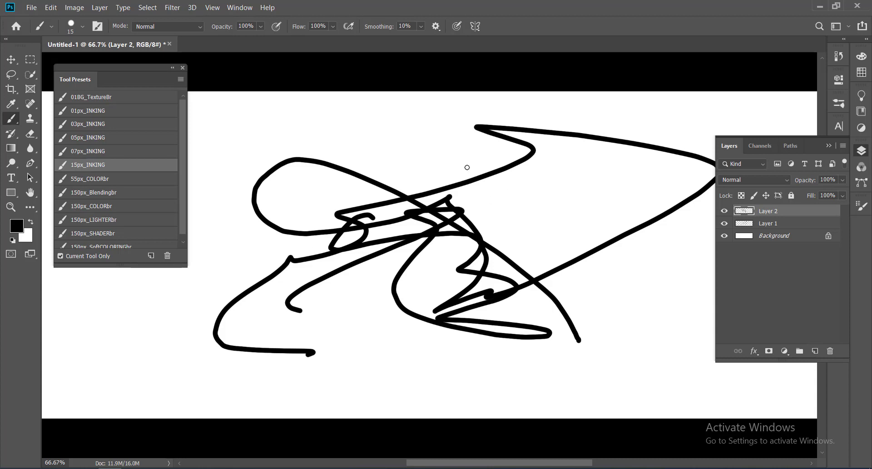
left_click(724, 210)
left_click(724, 210)
left_click(831, 352)
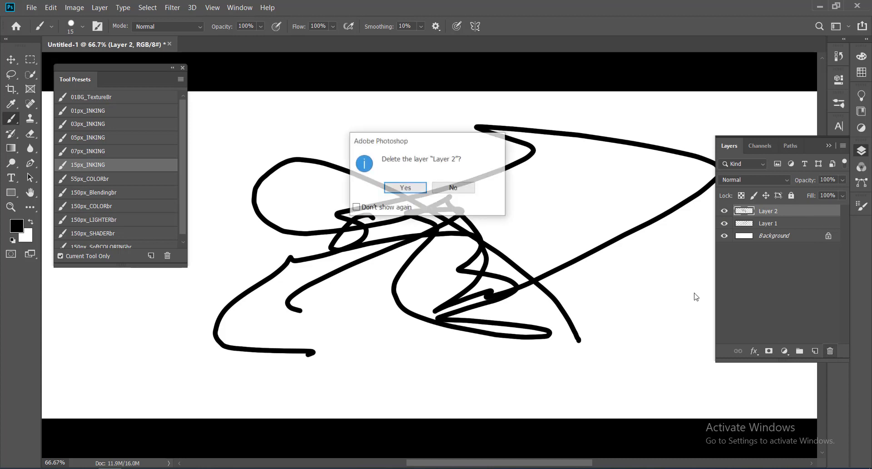
left_click(398, 194)
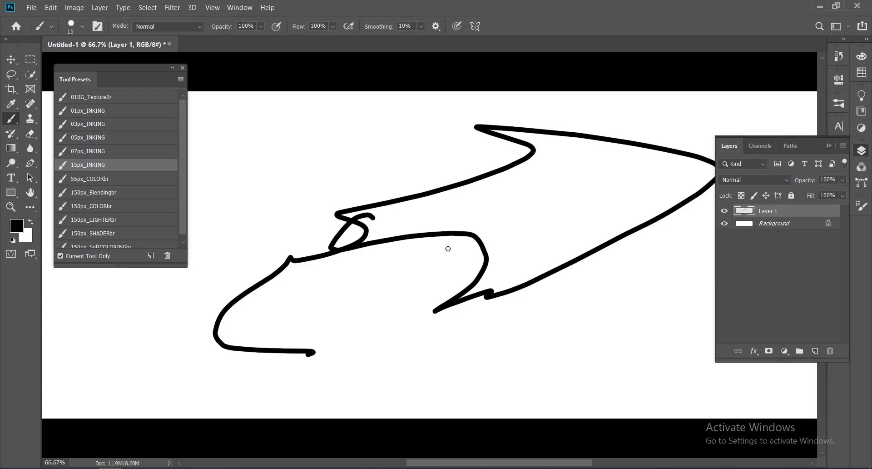
left_click(50, 8)
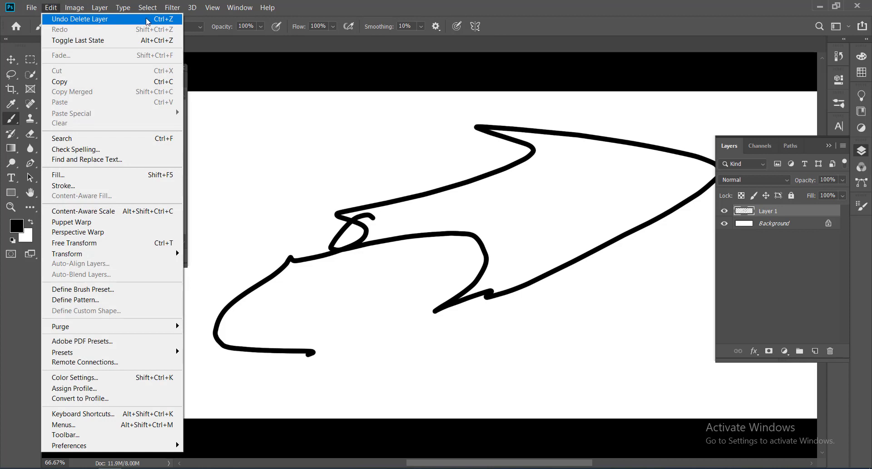
left_click(415, 9)
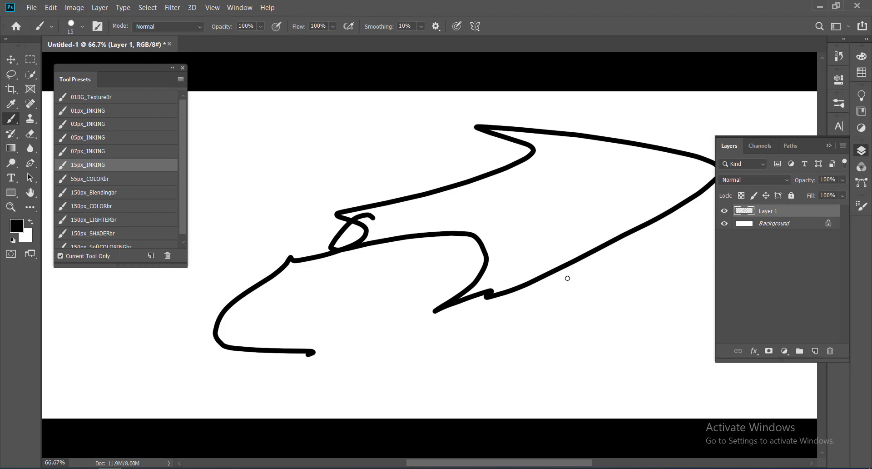
Step: Draw two more strokes on Layer 1 and delete the layer
left_click_drag(463, 231, 547, 311)
left_click(623, 329)
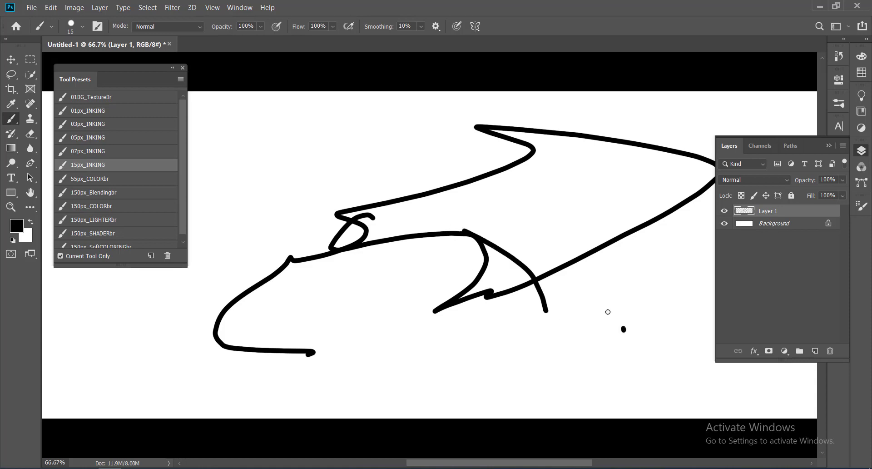
left_click_drag(607, 312, 430, 260)
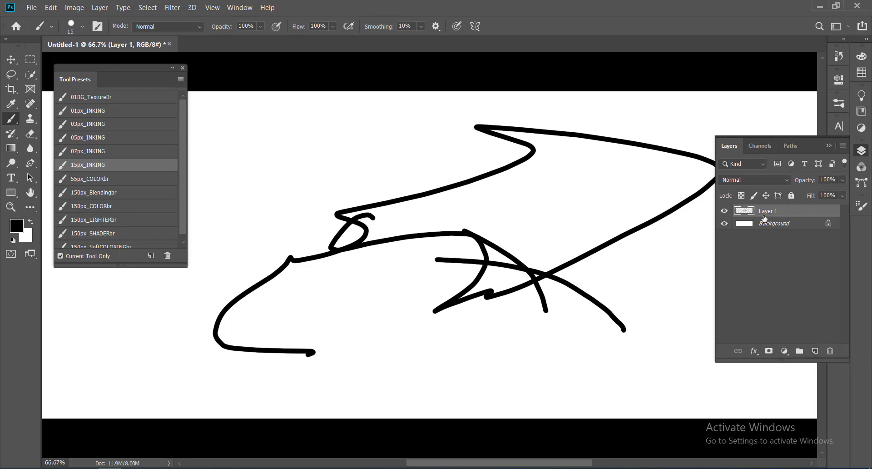
key("Delete")
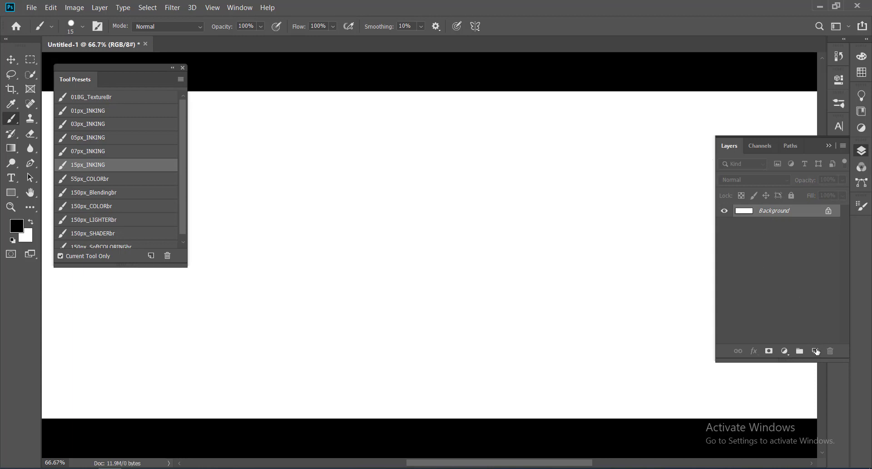
Step: Add a new layer and, with the Pen tool, click a zigzag path of nine anchor points across the canvas
left_click(815, 351)
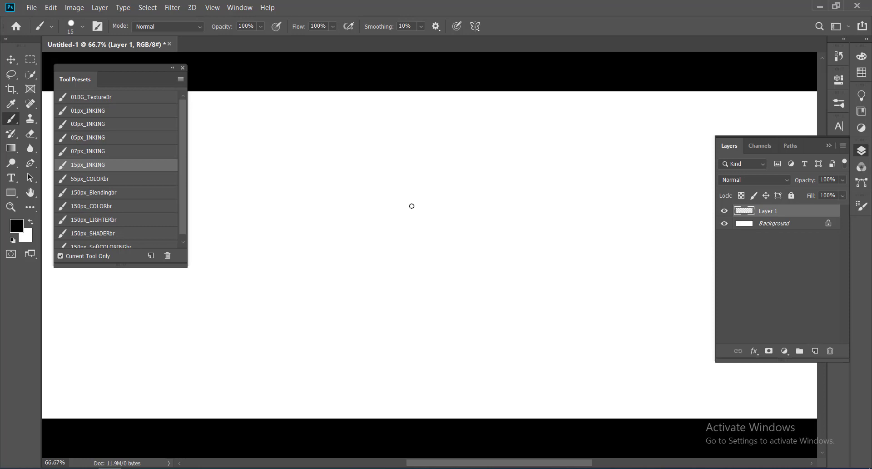
key("p")
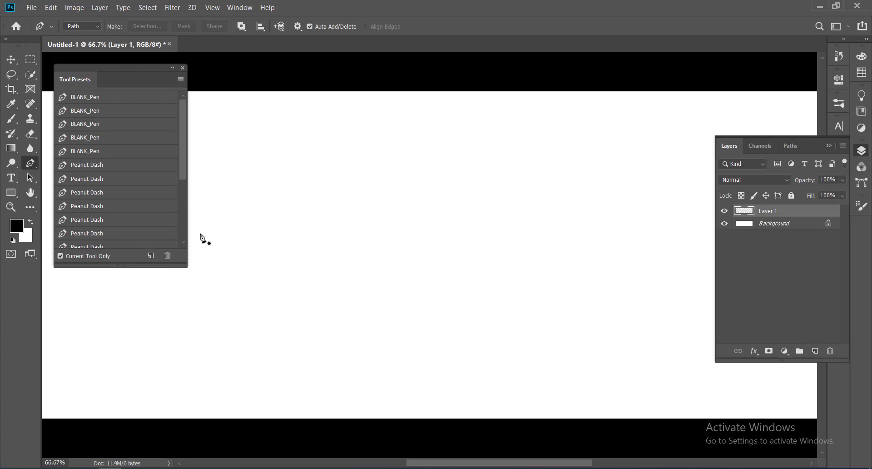
left_click(241, 291)
left_click(282, 142)
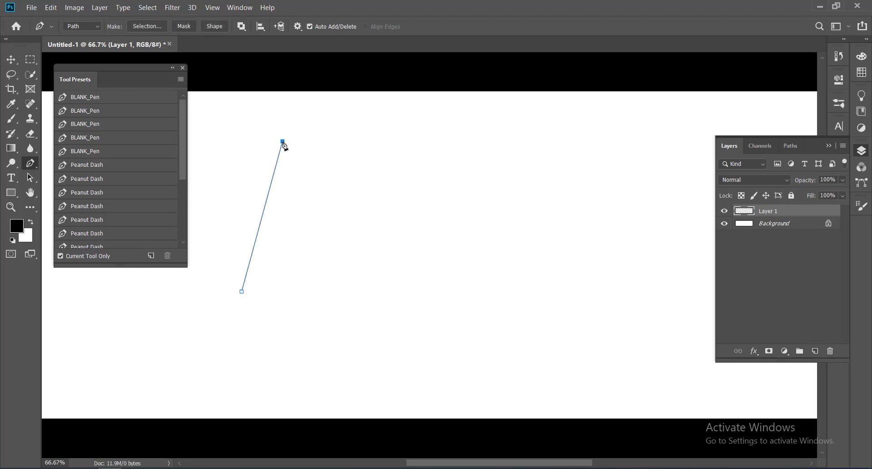
left_click(338, 295)
left_click(384, 138)
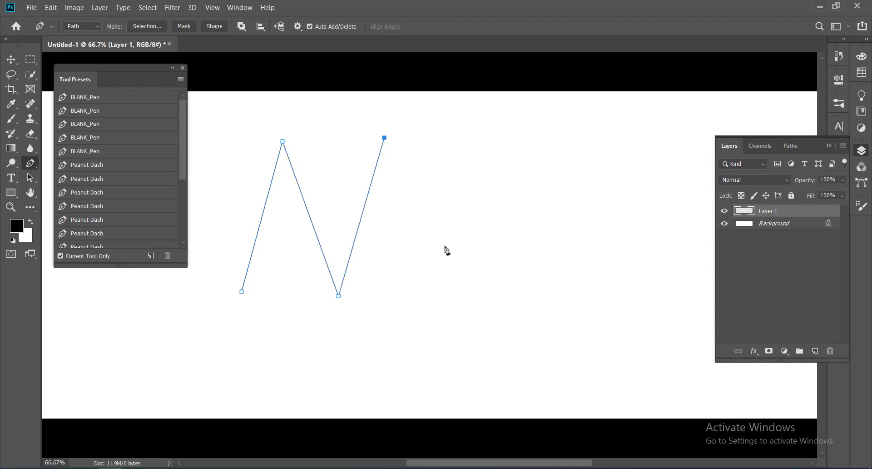
left_click(426, 292)
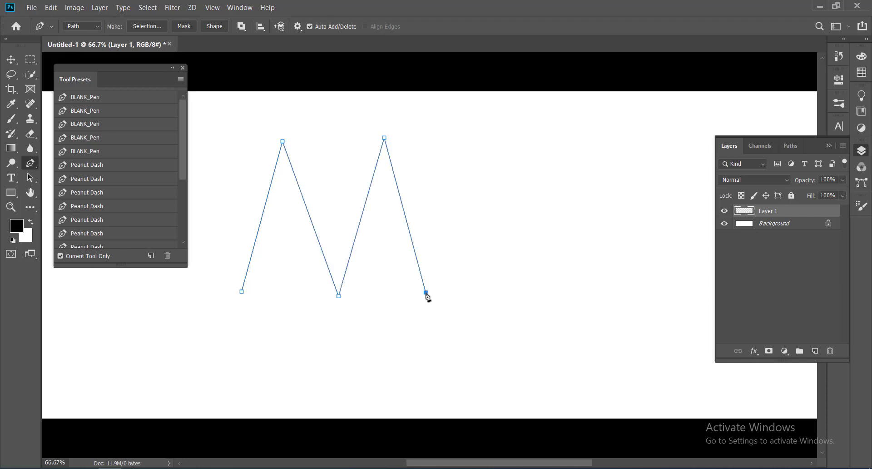
left_click(491, 142)
left_click(539, 286)
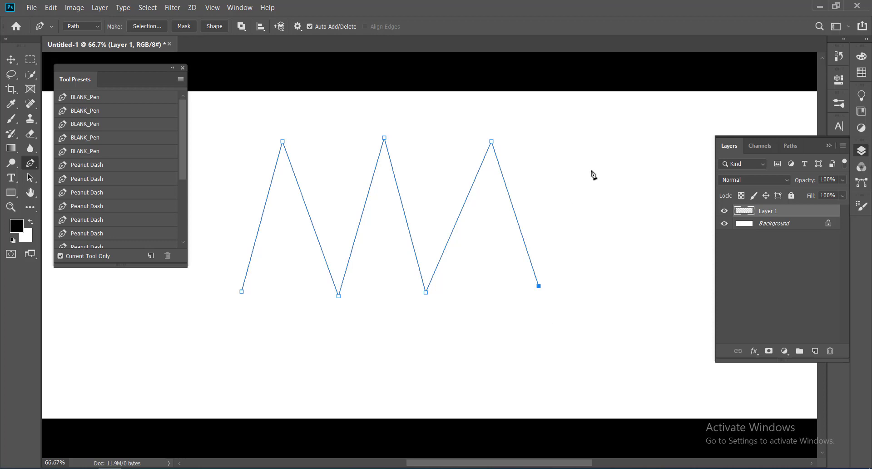
left_click(581, 134)
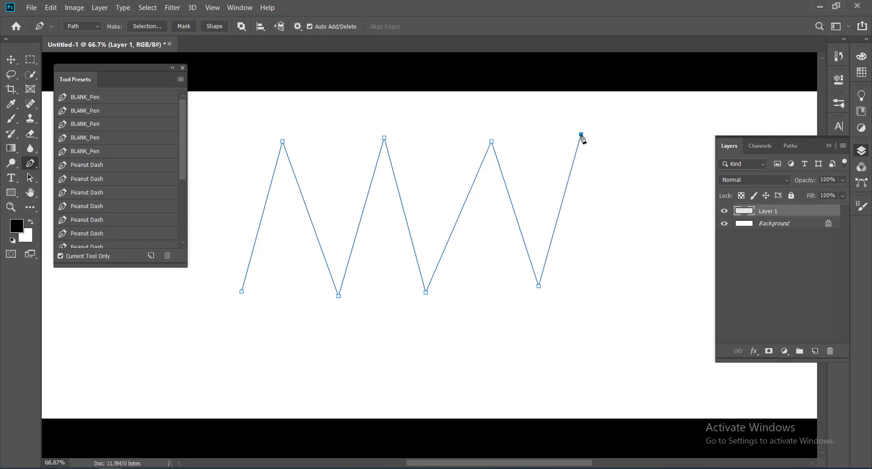
left_click(630, 291)
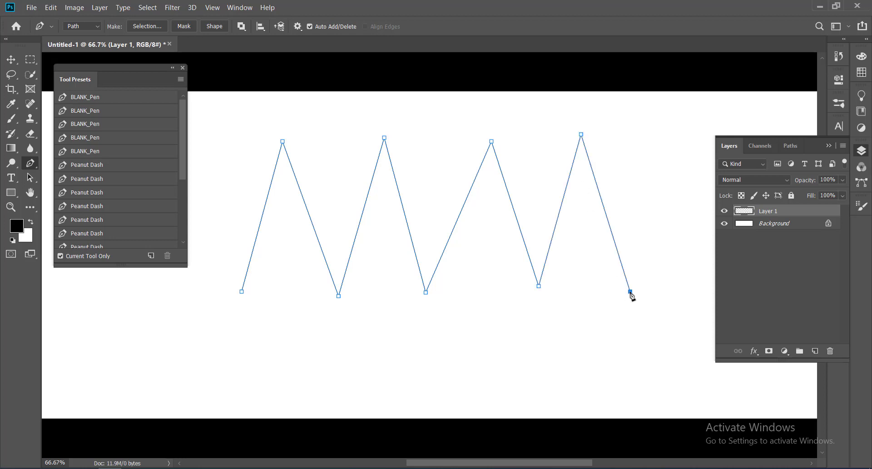
Step: Adjust the zigzag's right-hand anchors, shifting the third peak left and nudging the fourth peak and trough
left_click(658, 137, "ctrl")
left_click(511, 206, "ctrl")
left_click(582, 135, "ctrl")
mouse_move(581, 135)
left_mouse_down()
mouse_move(631, 135)
mouse_move(562, 134)
mouse_move(585, 138)
left_mouse_up()
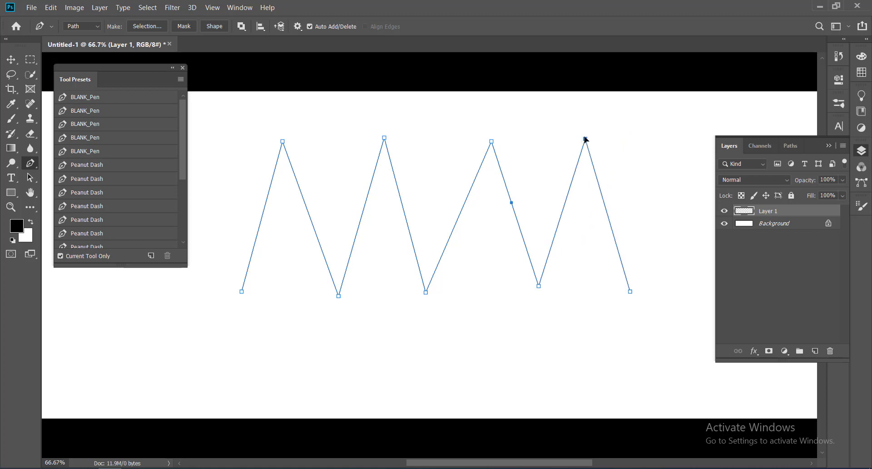
mouse_move(511, 204)
left_mouse_down()
mouse_move(484, 222)
mouse_move(504, 194)
left_mouse_up()
left_click_drag(535, 277, 539, 296)
left_click_drag(488, 134, 467, 142)
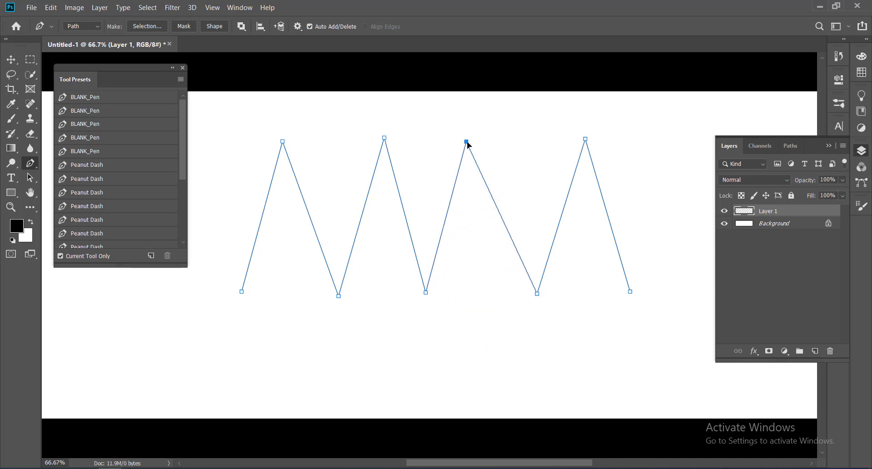
mouse_move(466, 142)
left_mouse_down()
mouse_move(494, 144)
mouse_move(468, 141)
left_mouse_up()
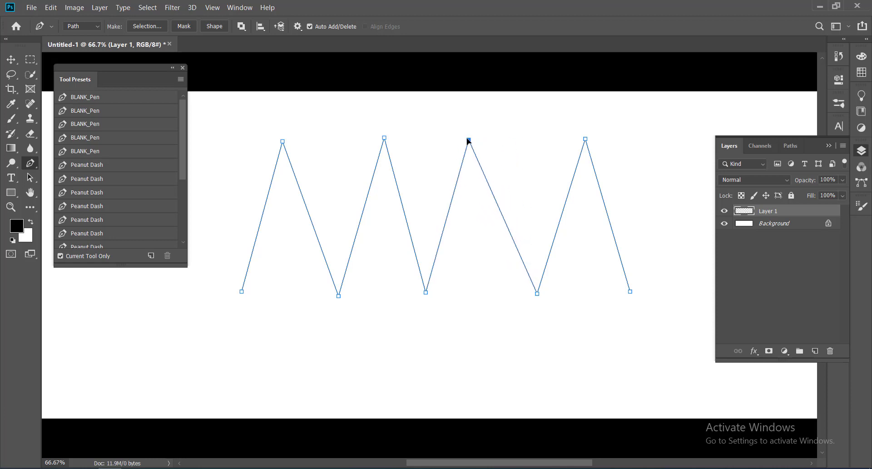
Step: Drag the second and fourth peaks of the zigzag down to about half their height
left_click_drag(383, 136, 370, 259)
left_click_drag(384, 137, 375, 233)
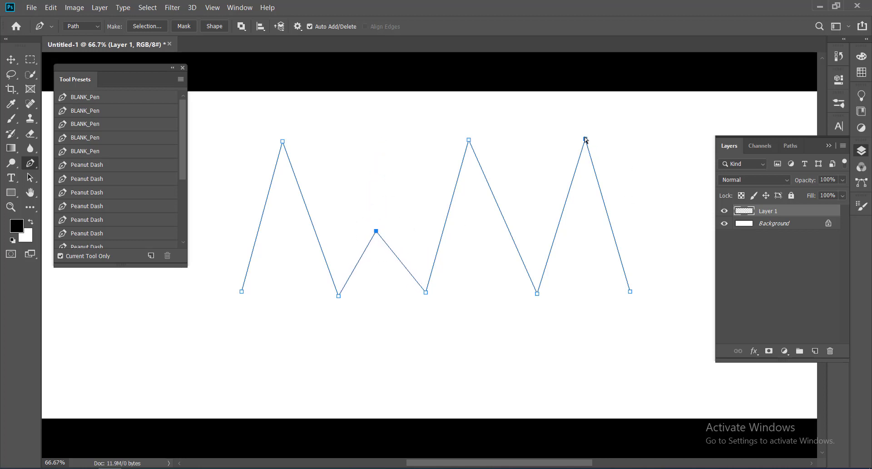
left_click_drag(585, 139, 576, 241)
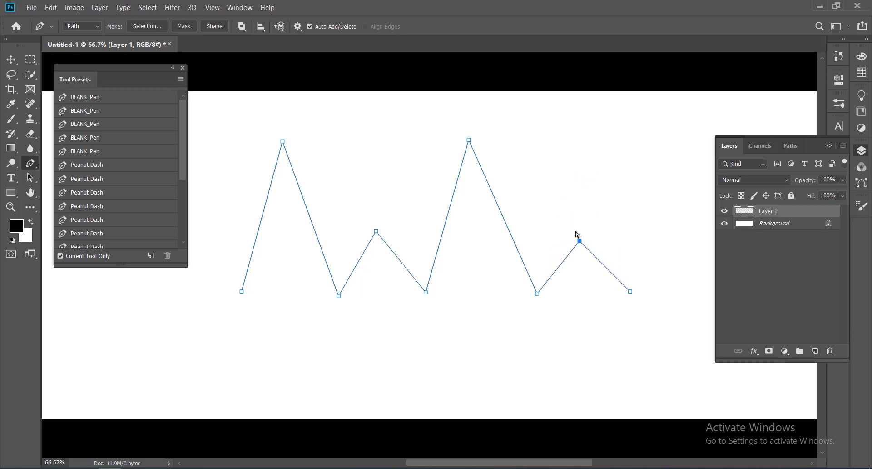
Step: Delete the lowered fourth peak and the trough before it from the path's right end
left_click(575, 233)
left_click(580, 241)
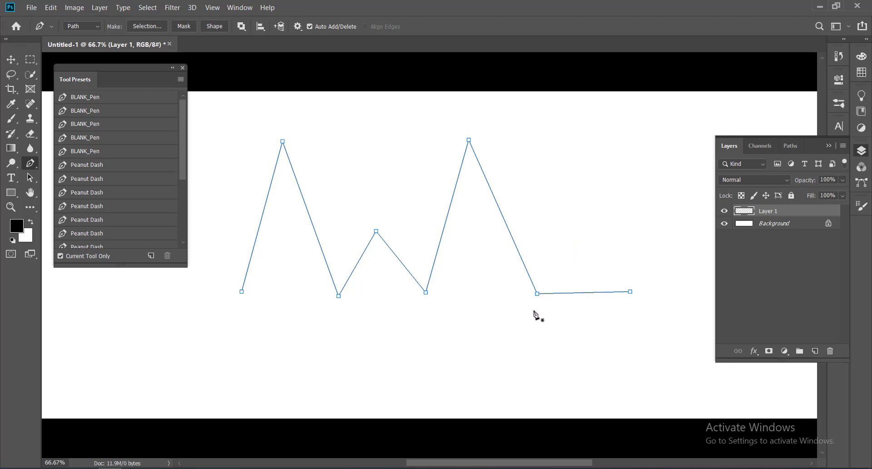
left_click(537, 294)
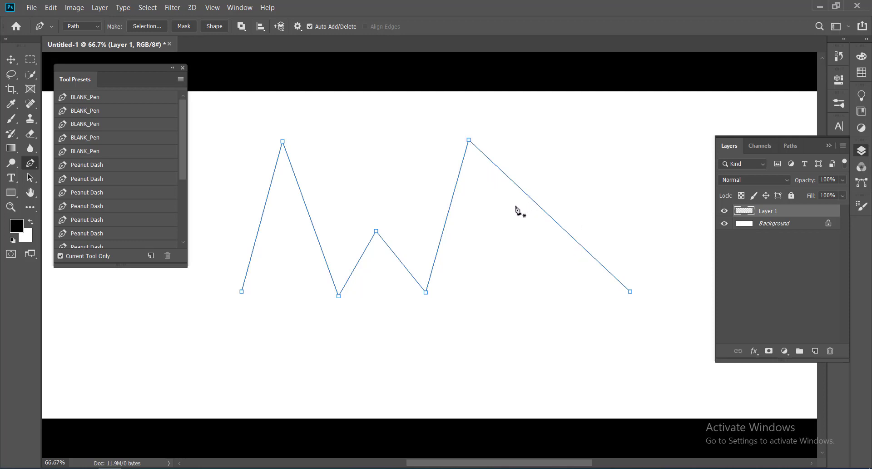
Step: Add anchors on the third rising segment and the long final diagonal, dragging the diagonal's anchor up-right into a curve
left_click(548, 214)
left_click(448, 213)
left_click(548, 214, "ctrl+shift")
left_click(548, 214, "ctrl")
left_click_drag(547, 214, 602, 164)
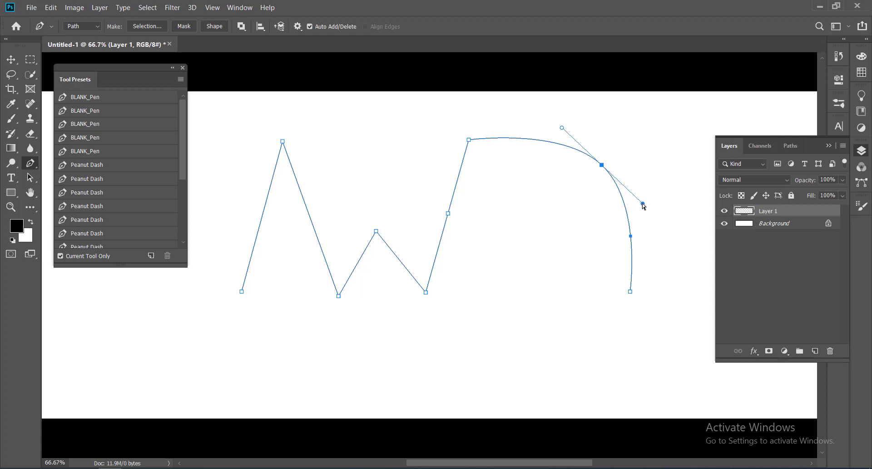
Step: Reshape the curve at the new upper-right anchor by dragging its direction handles into a sharp cusp
left_click_drag(643, 204, 566, 238)
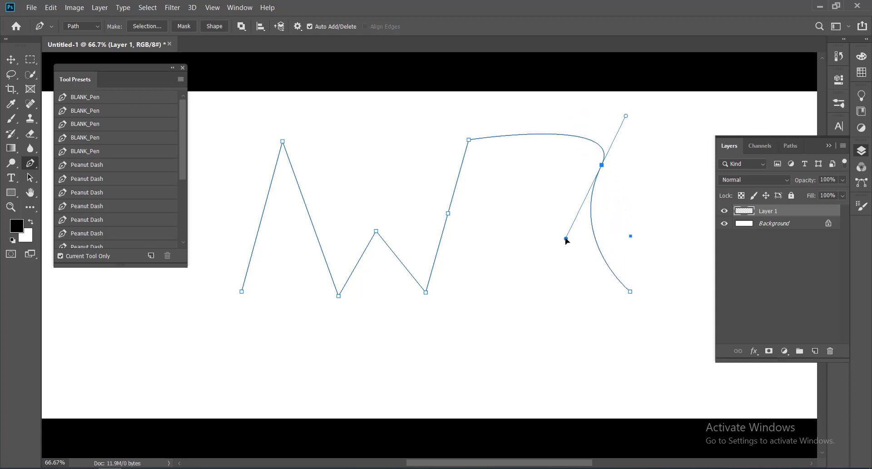
left_click(646, 251, "ctrl")
left_click(600, 168, "ctrl")
left_click_drag(565, 238, 543, 234)
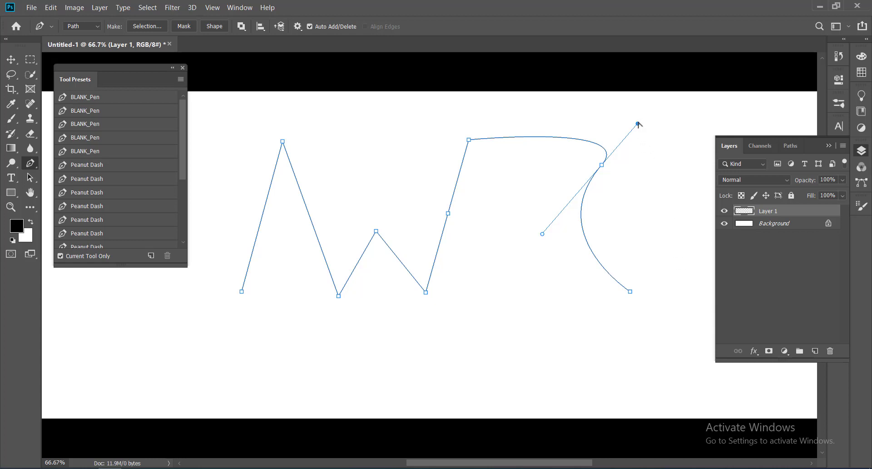
left_click_drag(638, 124, 493, 191)
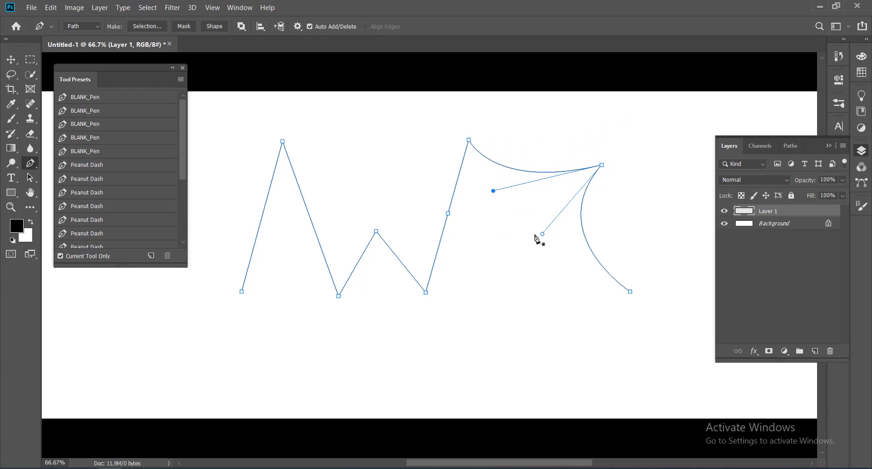
left_click_drag(542, 235, 561, 258)
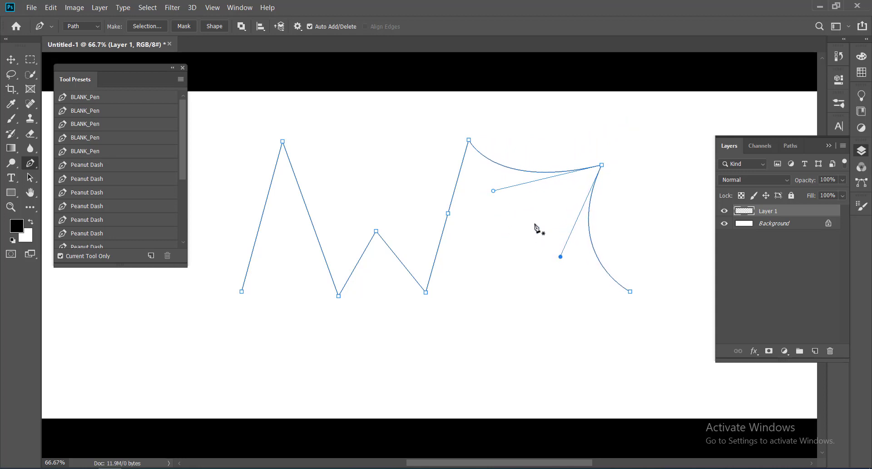
Step: Move the anchor on the third rising segment down-right and drag its handles to curve the neighbouring segments
left_click_drag(449, 211, 482, 237)
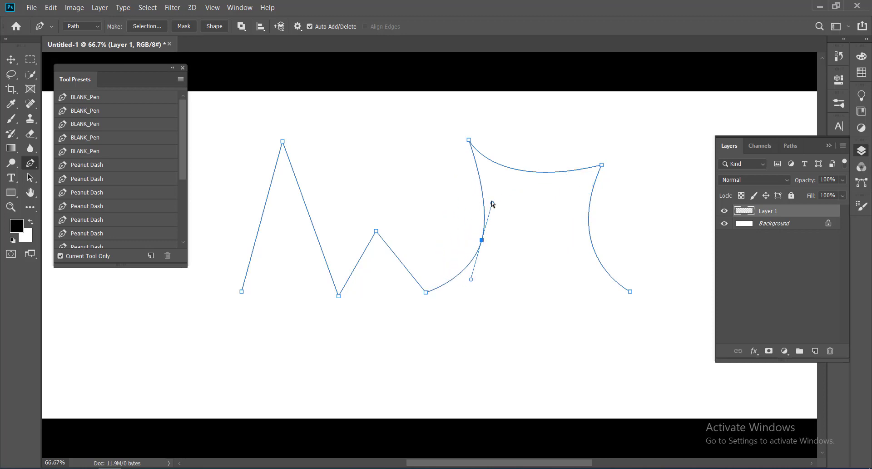
left_click_drag(492, 202, 518, 230)
left_click_drag(588, 138, 641, 186)
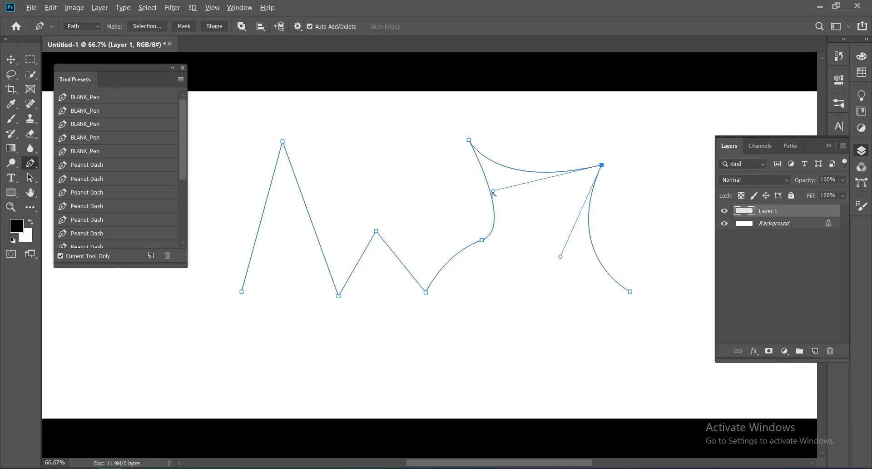
Step: Drag both direction handles of the upper-right anchor up and outward to reshape its neighbouring curves
left_click_drag(493, 191, 636, 138)
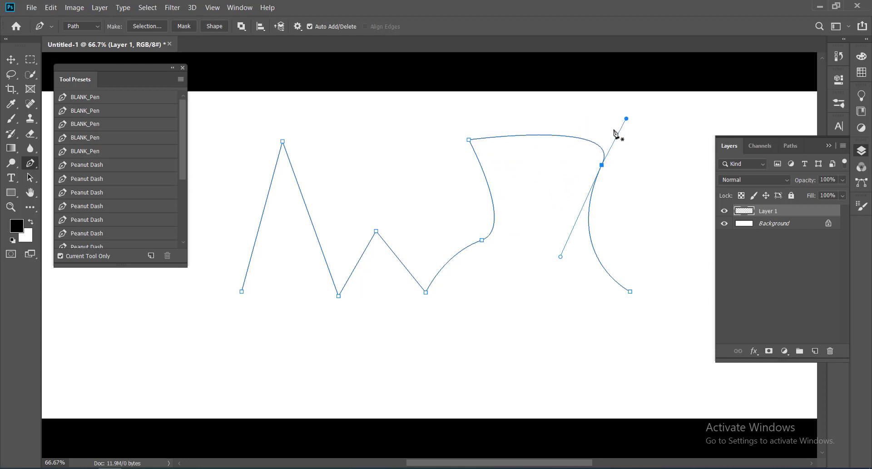
left_click_drag(626, 119, 657, 117)
Step: Convert the upper-right anchor to a corner point, then drag new smooth handles out of it down-right
left_click(601, 165, "alt")
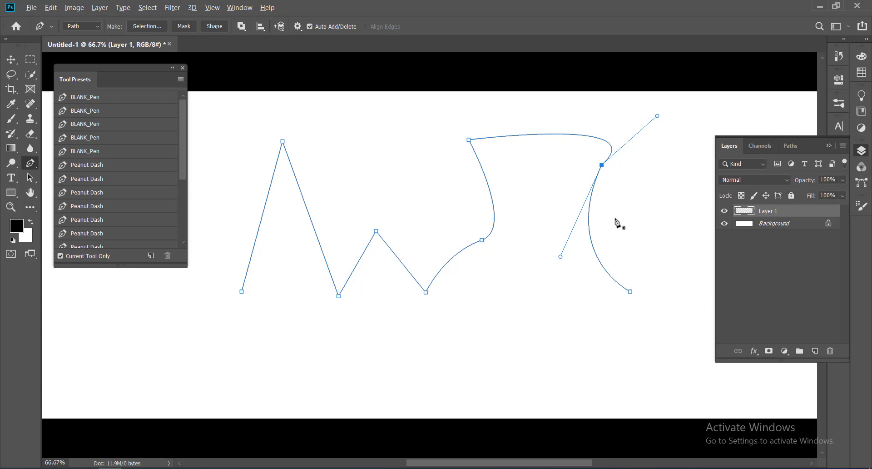
left_click(601, 164, "alt")
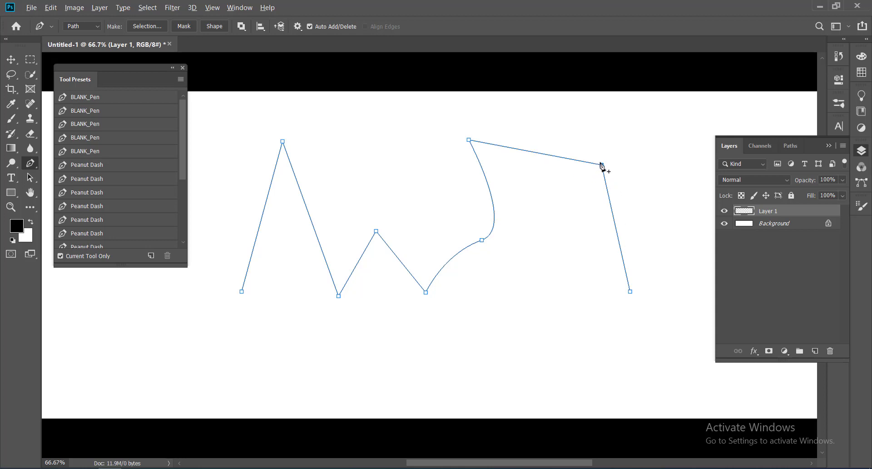
left_click_drag(601, 165, 638, 202)
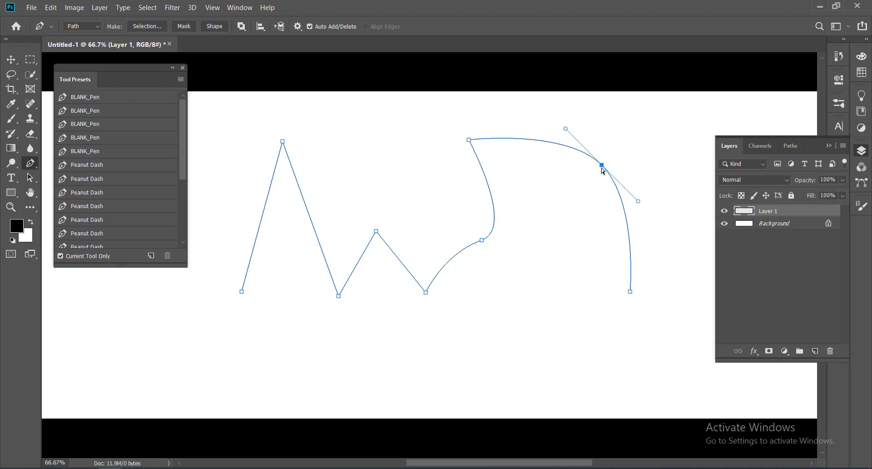
Step: Nudge the upper-right anchor slightly down and delete it, leaving a straight diagonal to the path's end
left_click_drag(601, 165, 597, 182)
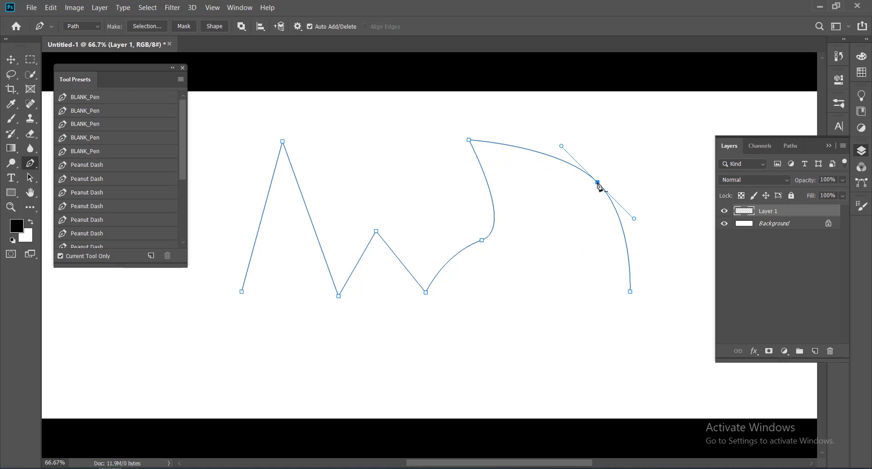
left_click(597, 183)
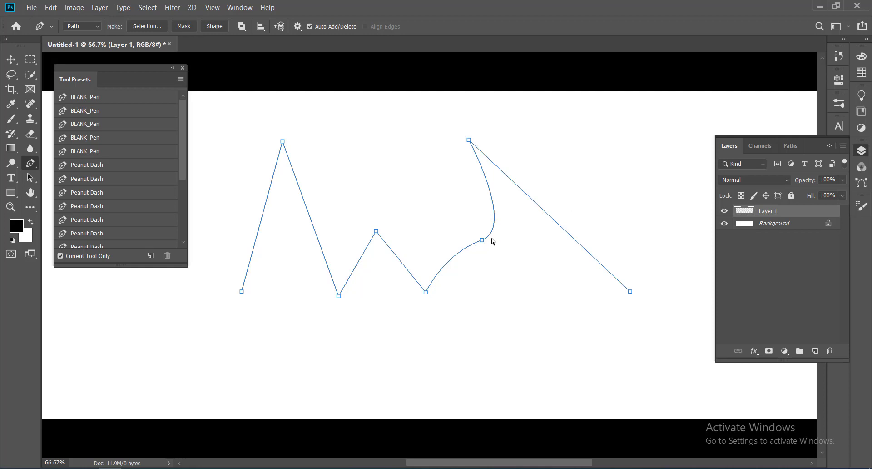
Step: Move the curved segment's anchor up-left, the path's end point up-right and the last peak up-right and higher
left_click_drag(482, 239, 450, 226)
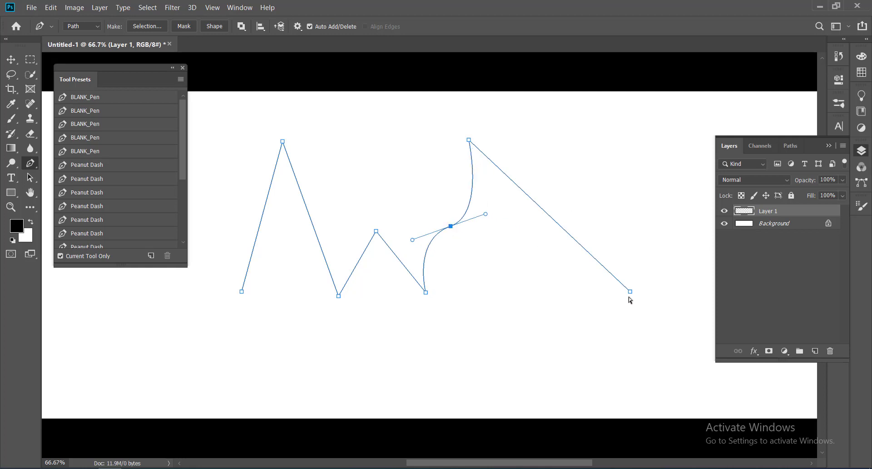
left_click_drag(628, 292, 650, 277)
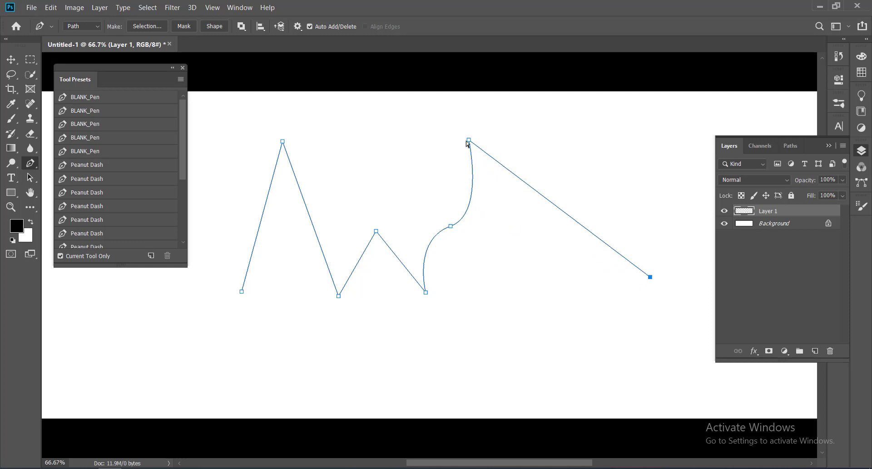
left_click_drag(469, 141, 514, 135)
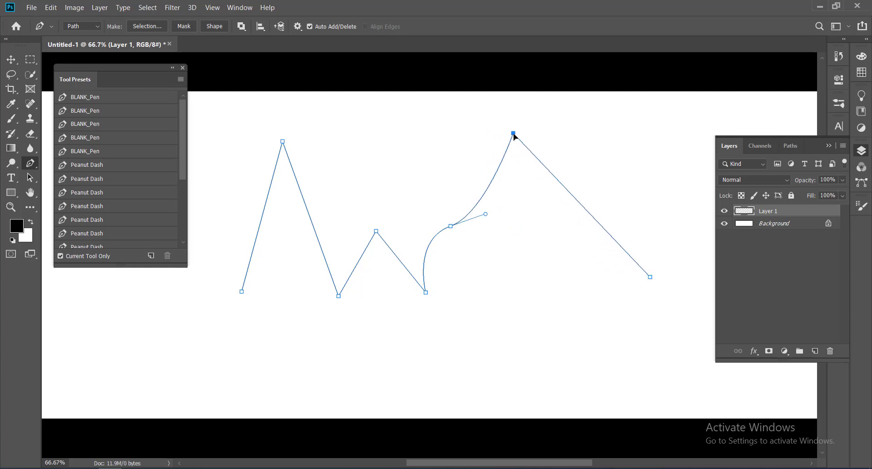
left_click(527, 204, "ctrl")
Step: Toggle the work path's display on the canvas by repeatedly deselecting and reselecting it in the paths list
left_click(789, 146)
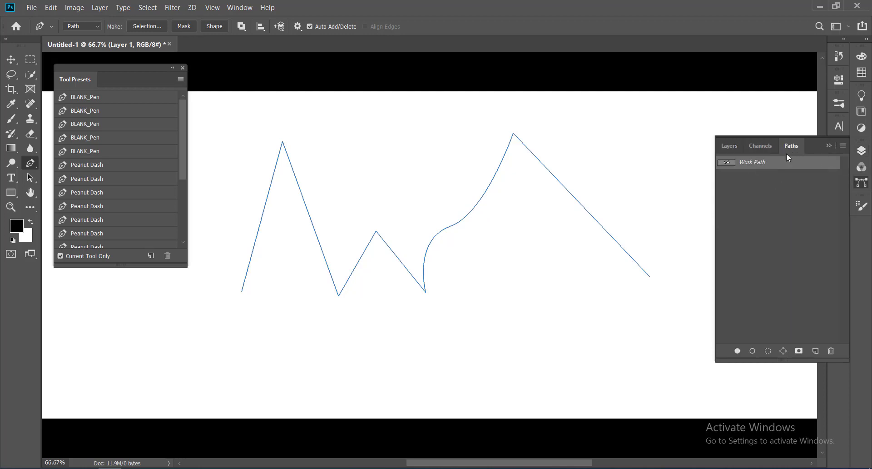
left_click(775, 200)
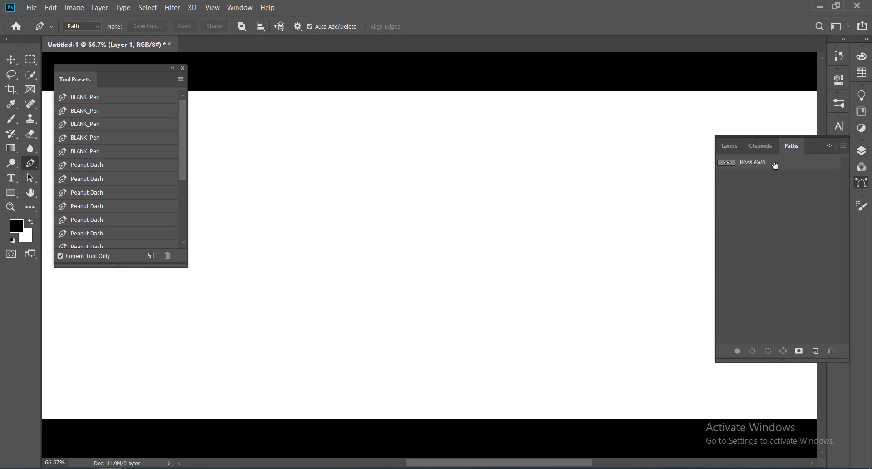
left_click(775, 164)
left_click(775, 186)
left_click(776, 164)
key("ctrl")
key("ctrl")
key("ctrl")
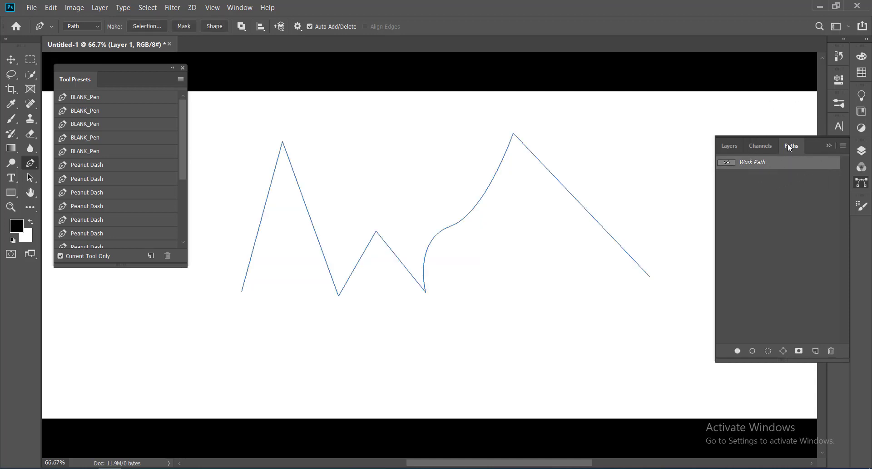
left_click(787, 181)
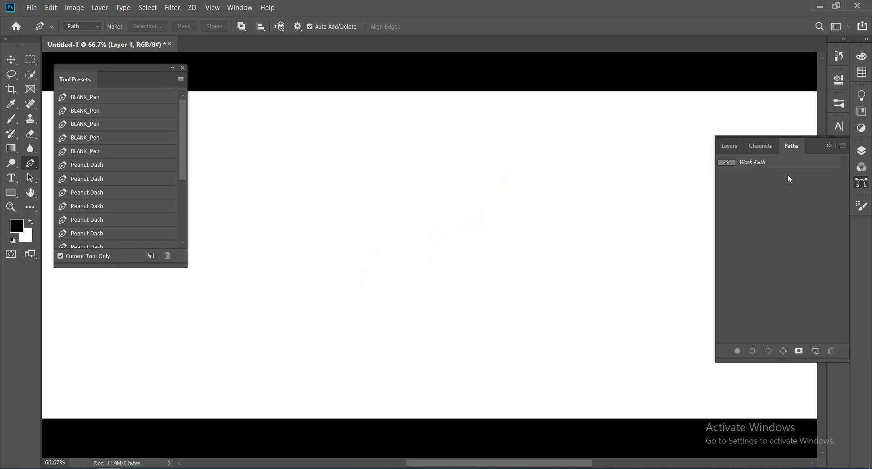
left_click(787, 163)
key("ctrl")
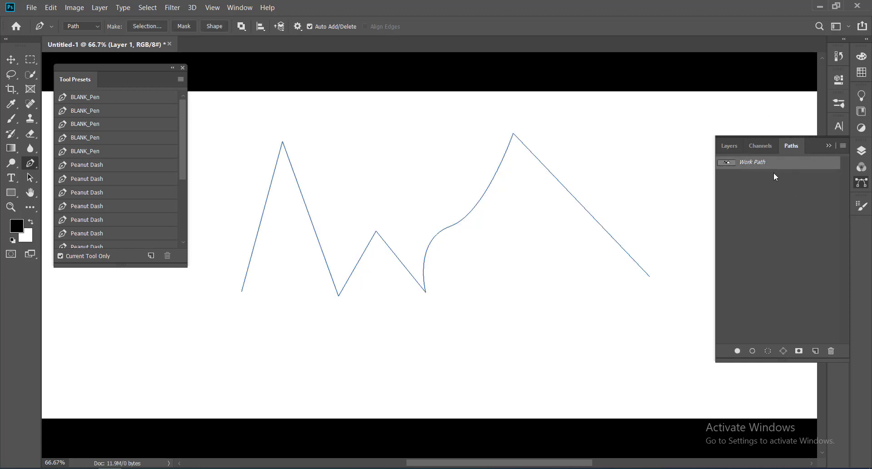
left_click(769, 176)
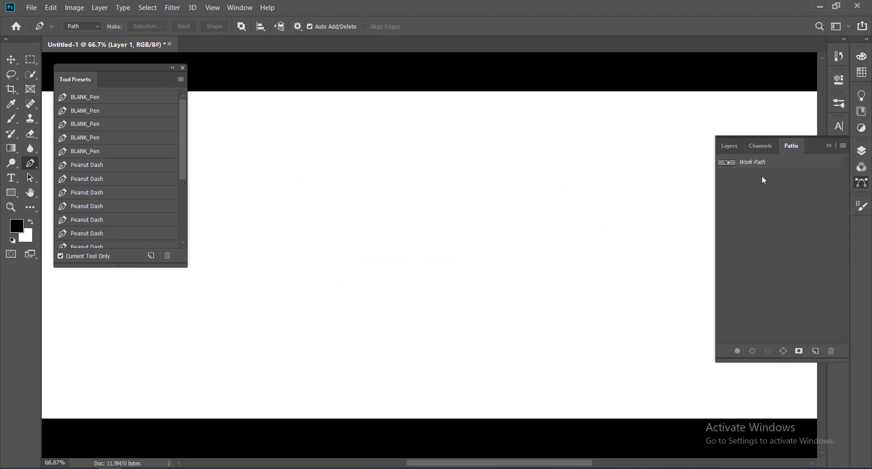
left_click(777, 164)
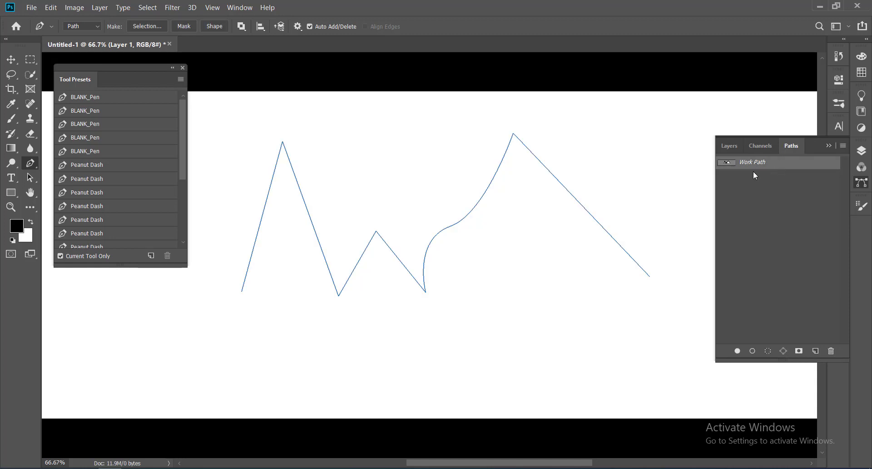
left_click(731, 147)
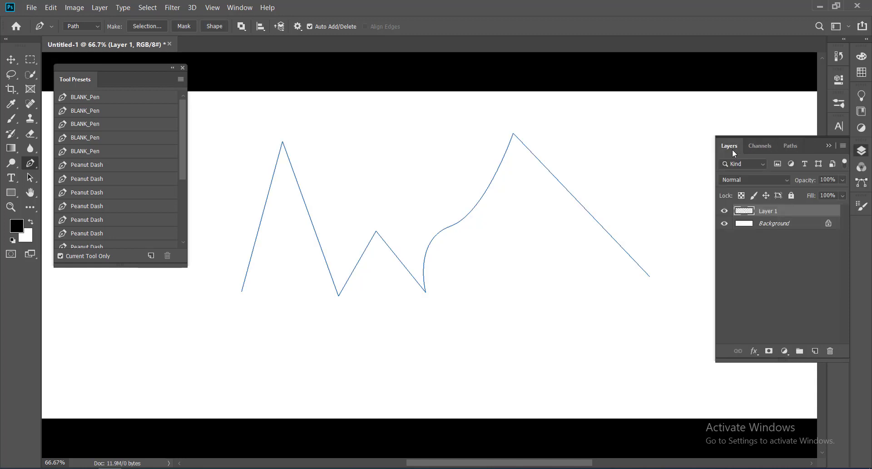
left_click(796, 144)
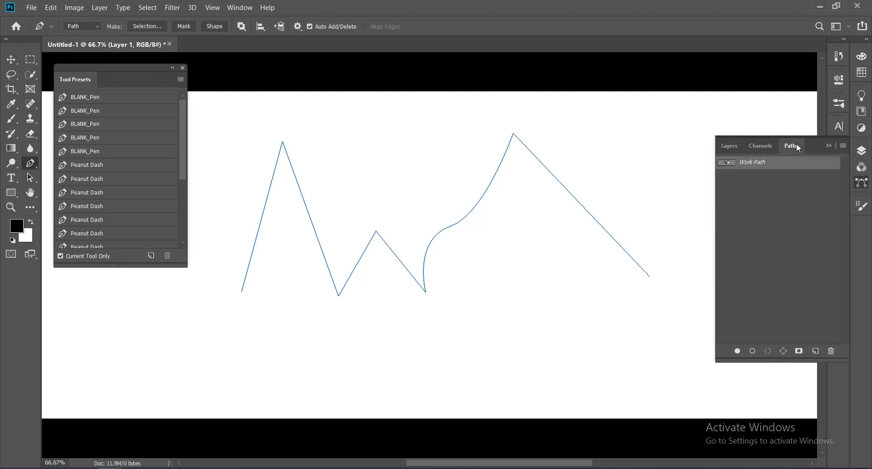